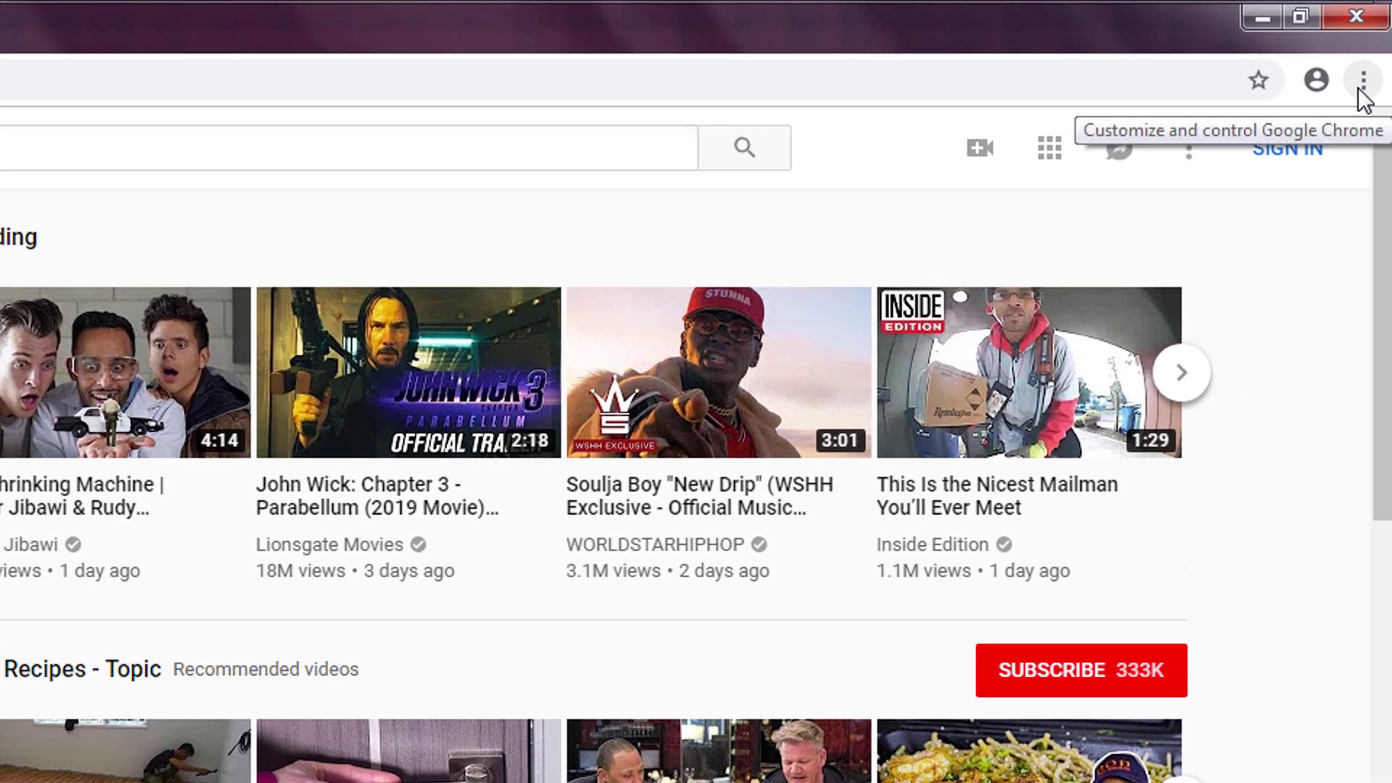
# - Open Chrome's three-dot main menu to reach Help and About Google Chrome
pyautogui.click(1363, 81)
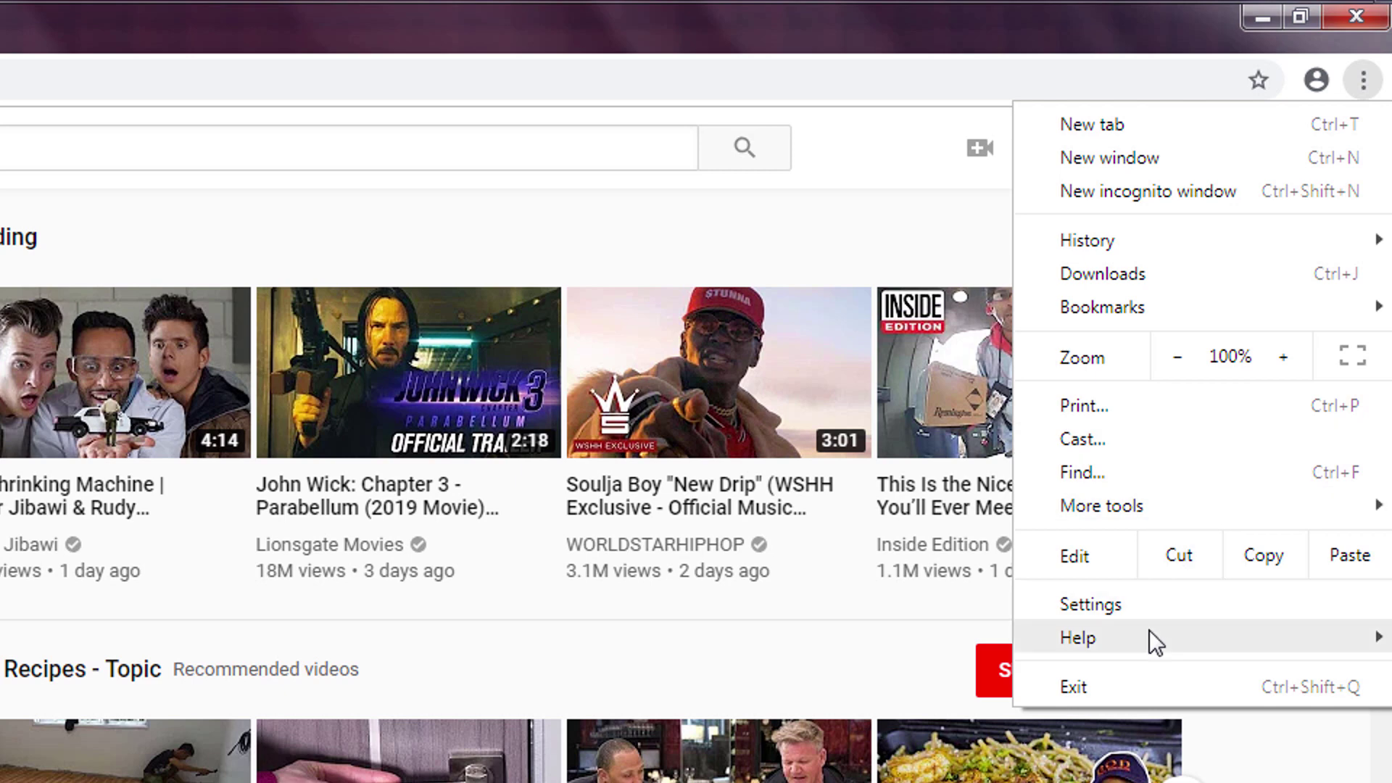
pyautogui.moveTo(1087, 637)
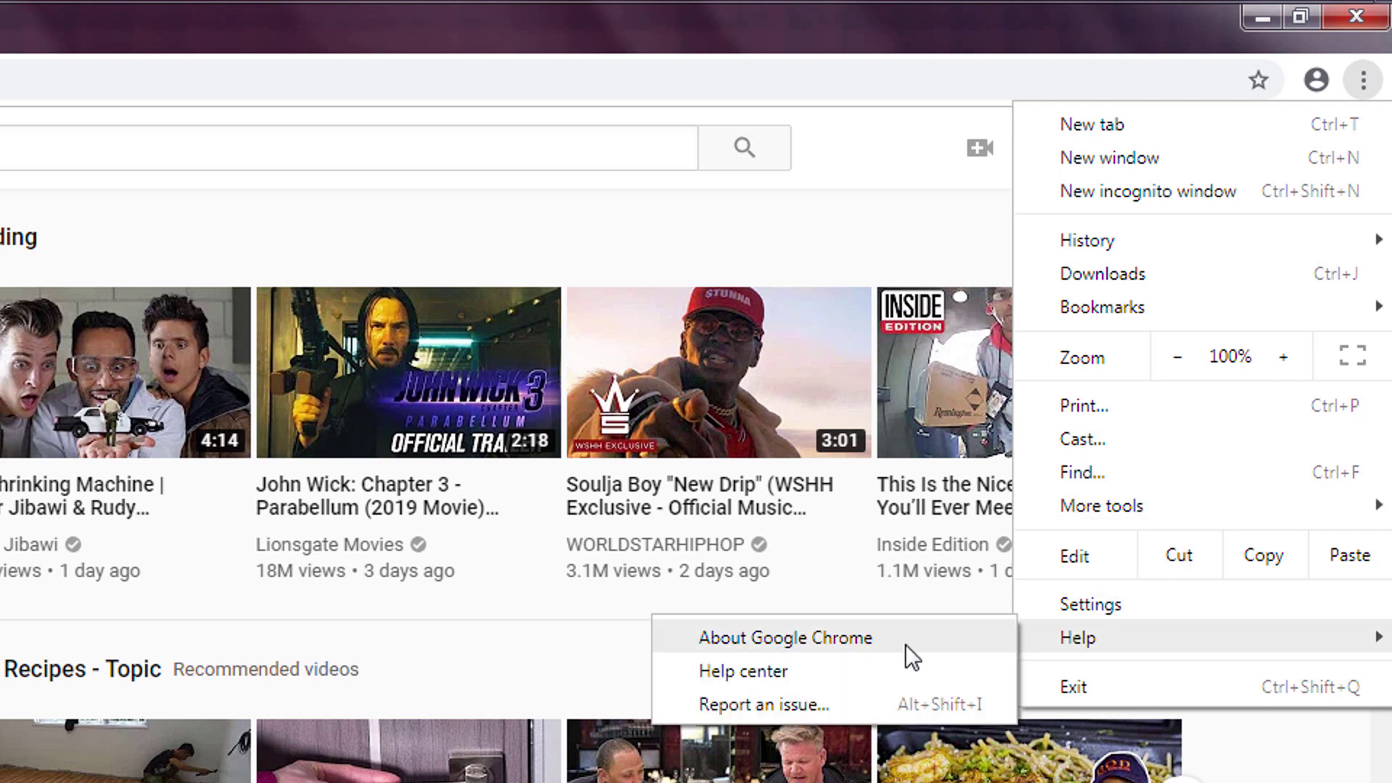
# - Open the About Google Chrome page and let it check for updates from version 69.0.3497.100
pyautogui.click(864, 643)
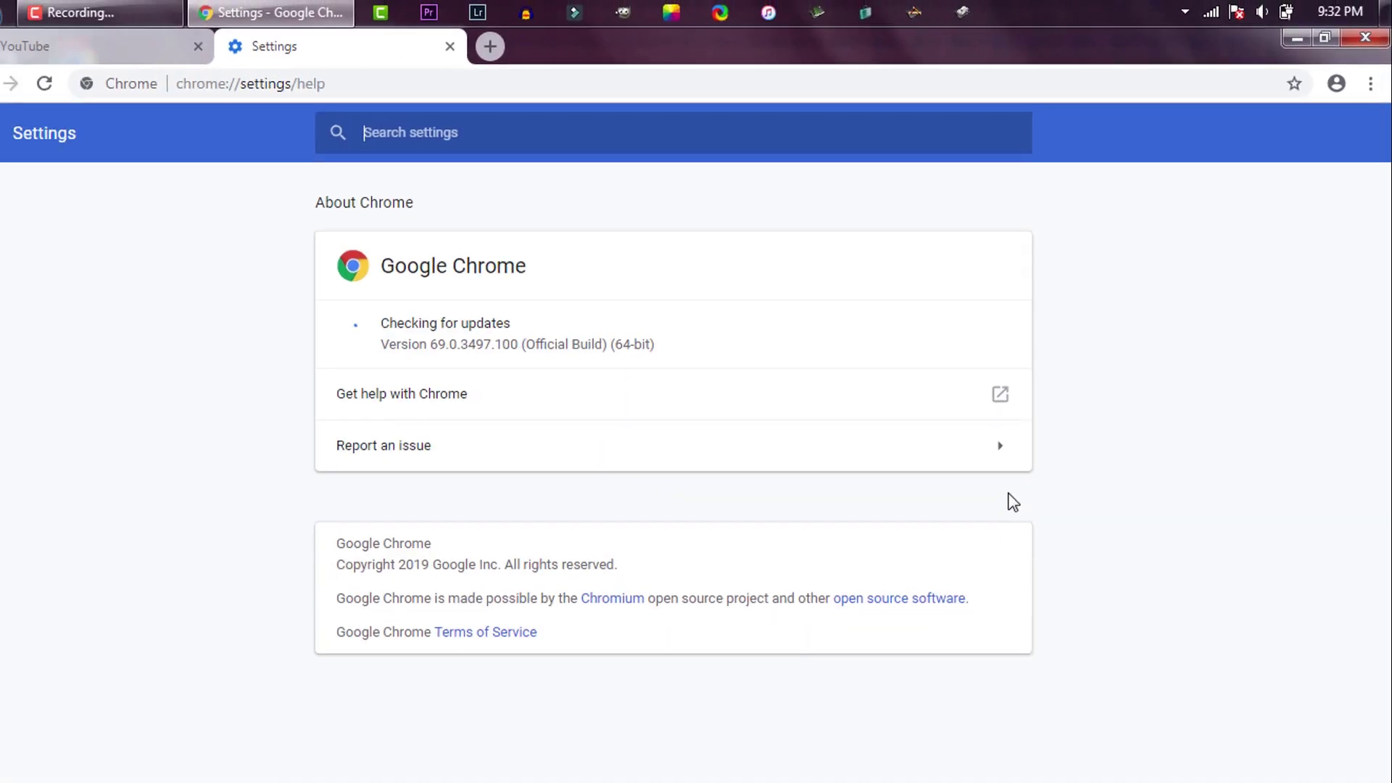